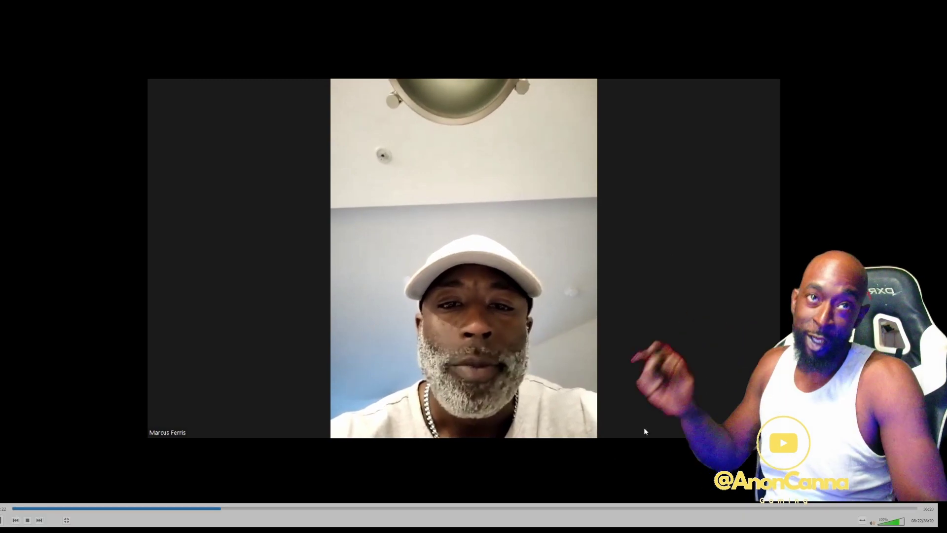
# - Switch to File Explorer's meeting recording folder, then go up to the Zoom folder
pyautogui.hotkey('alt', 'Tab')
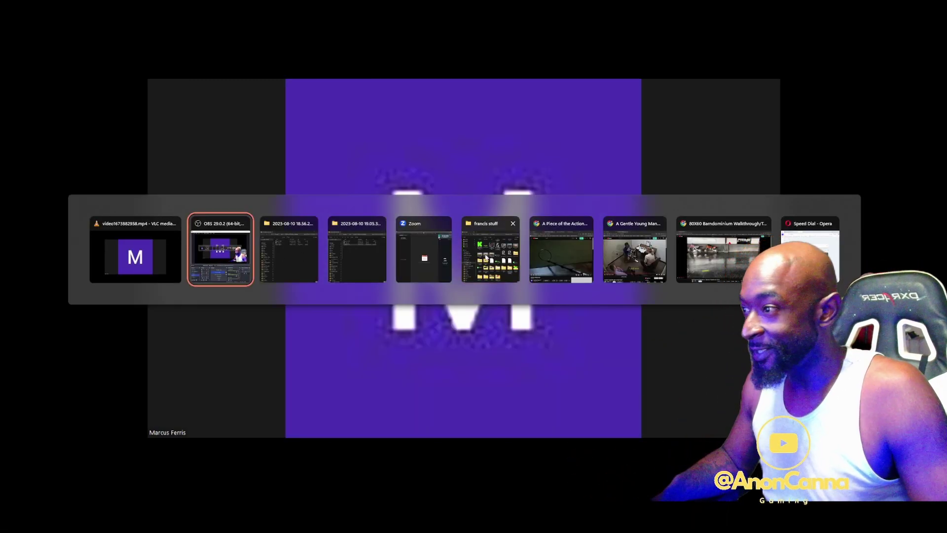
pyautogui.click(284, 250)
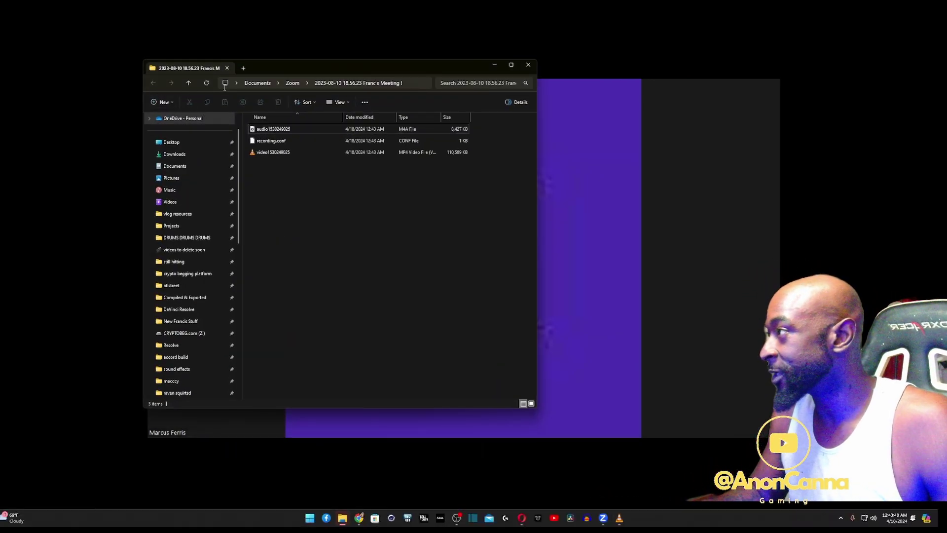
pyautogui.click(293, 83)
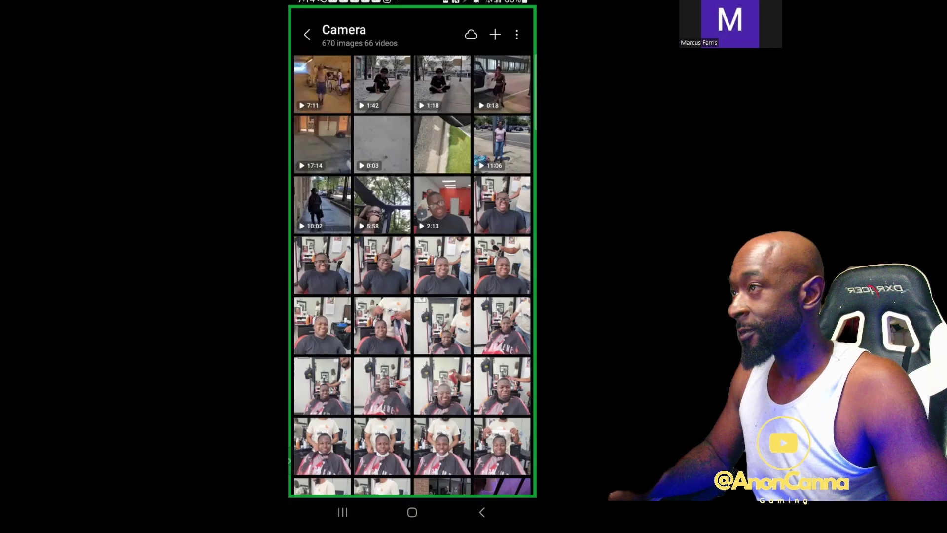
# - Back out of the Camera album and Gallery to the meeting, then start the phone's video
pyautogui.click(482, 512)
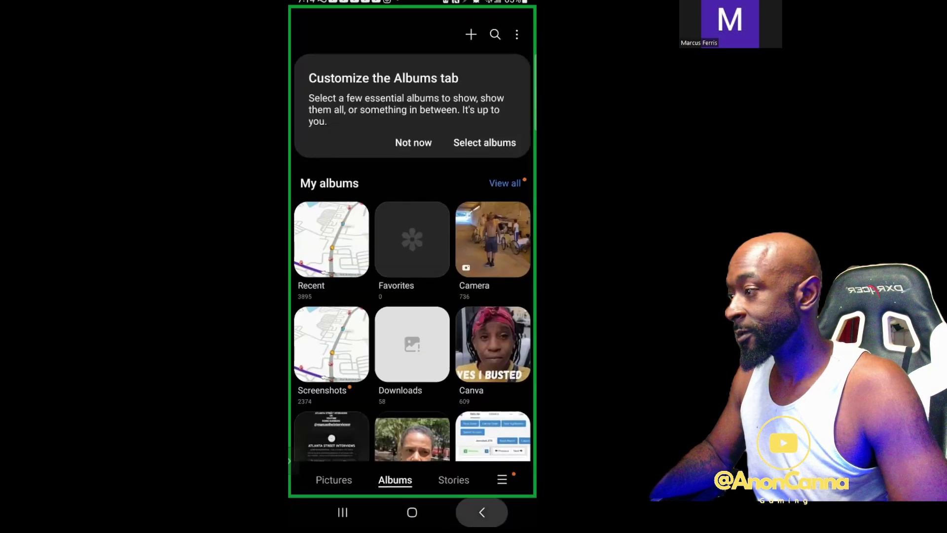
pyautogui.click(482, 512)
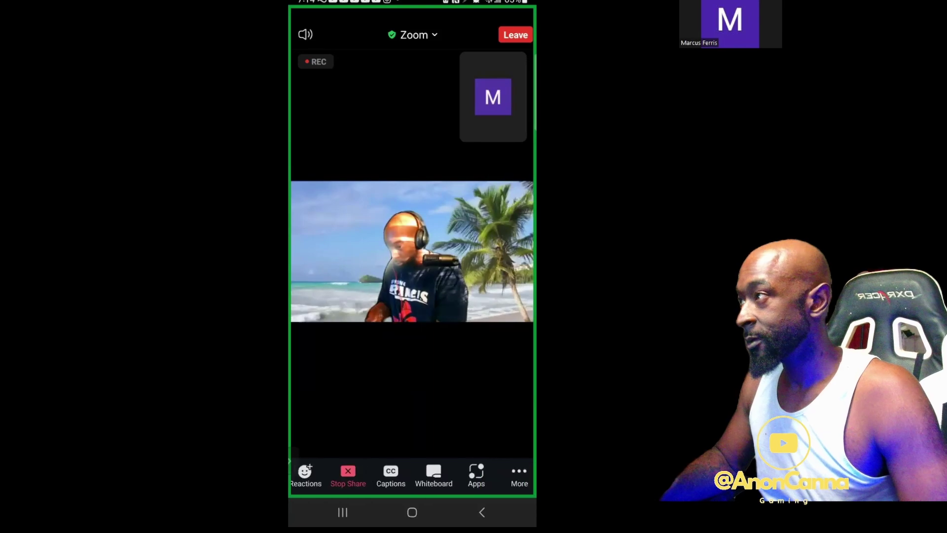
pyautogui.moveTo(386, 466); pyautogui.dragTo(449, 466)
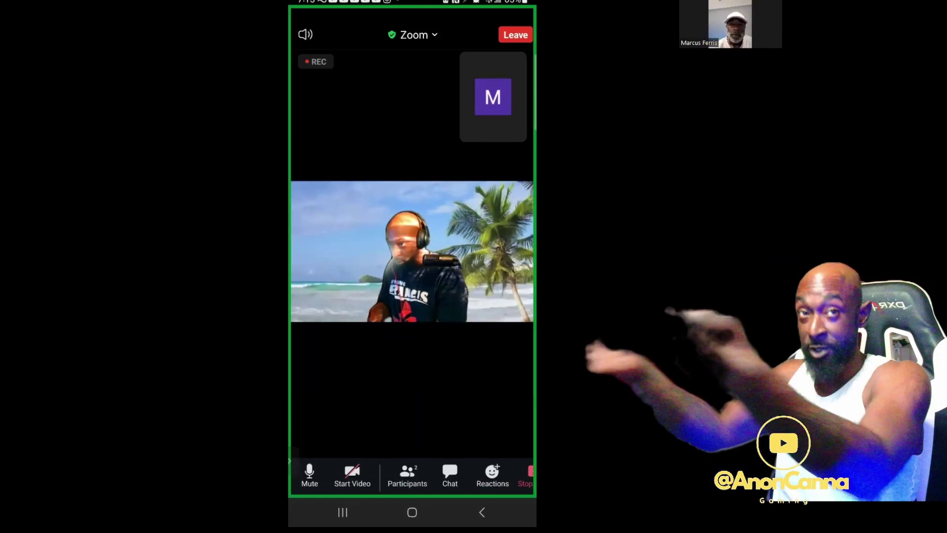
pyautogui.click(352, 473)
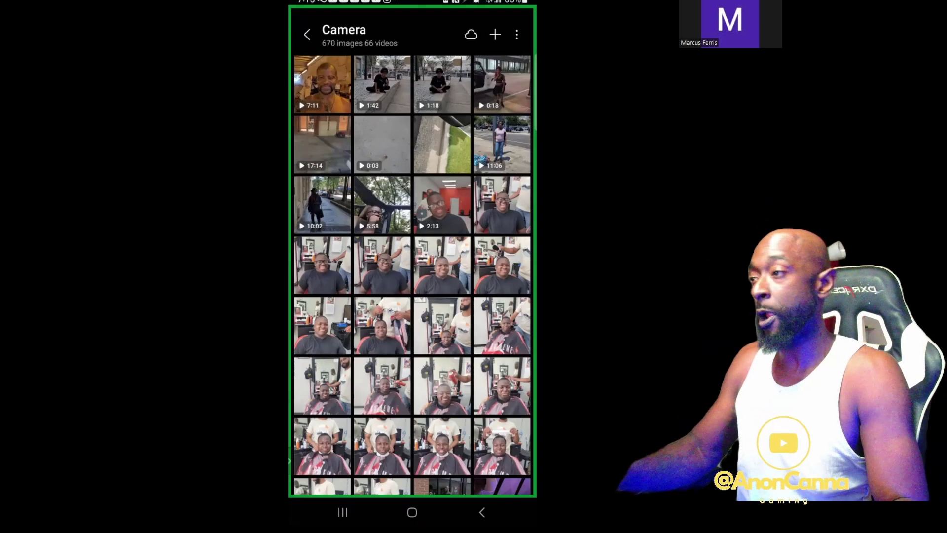
# - Switch the recording's audio track with the B shortcut
pyautogui.press('b')
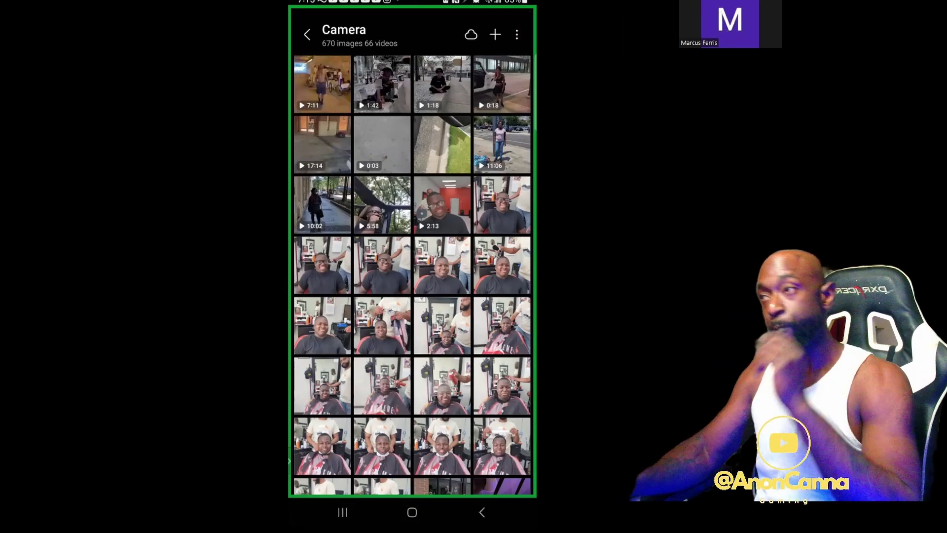